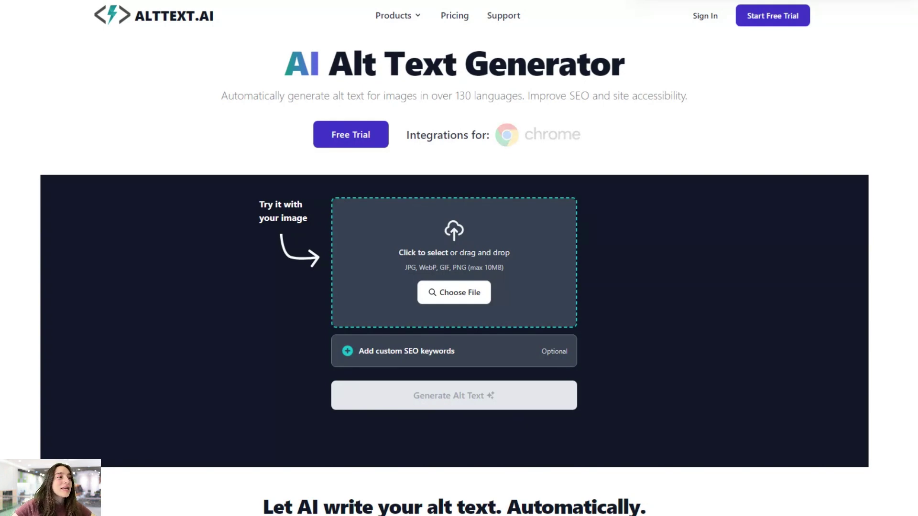
Step: Upload saas-marketing.png from Chrome's download history into the AltText.ai drop zone
scroll(599, 89, "down", 8)
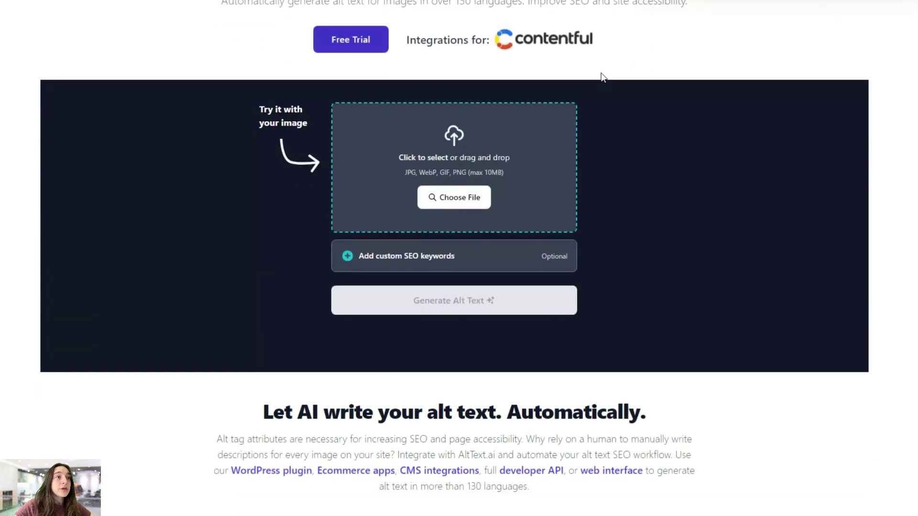
scroll(599, 89, "down", 3)
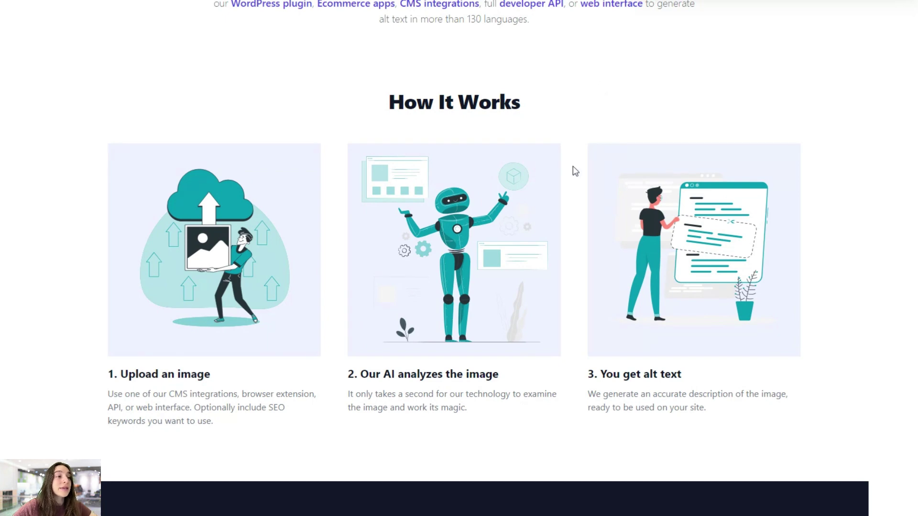
scroll(572, 167, "down", 8)
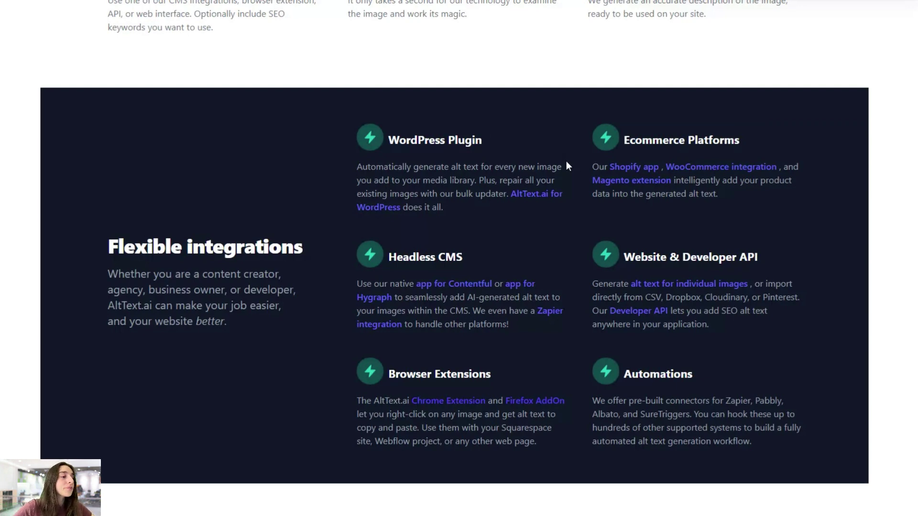
scroll(502, 273, "down", 1)
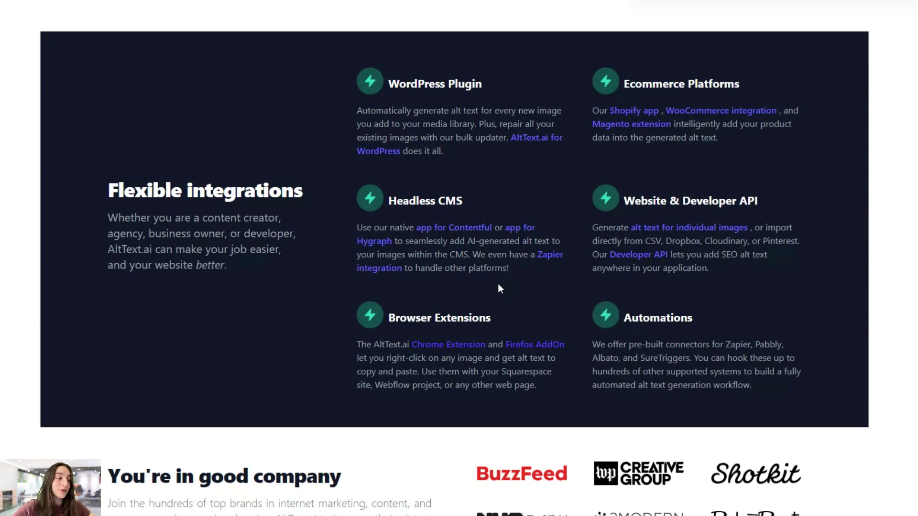
scroll(497, 286, "up", 5)
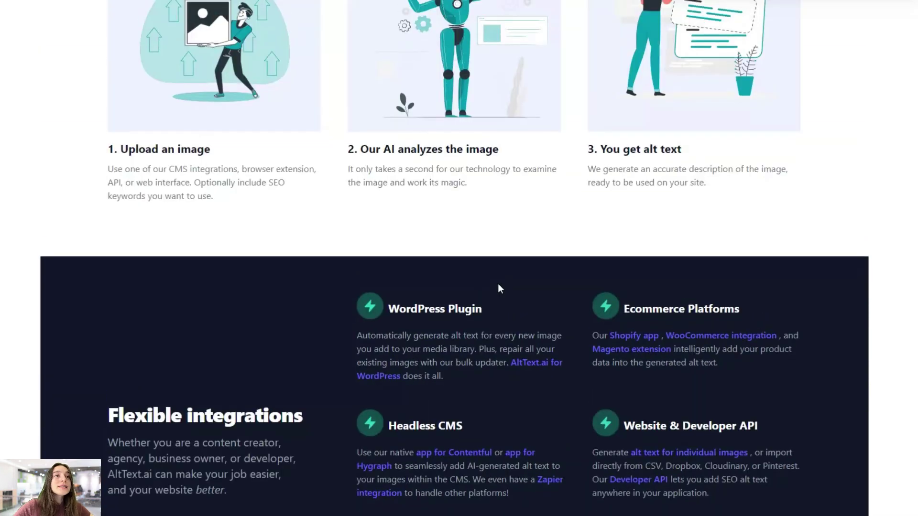
scroll(626, 142, "up", 4)
scroll(628, 145, "up", 10)
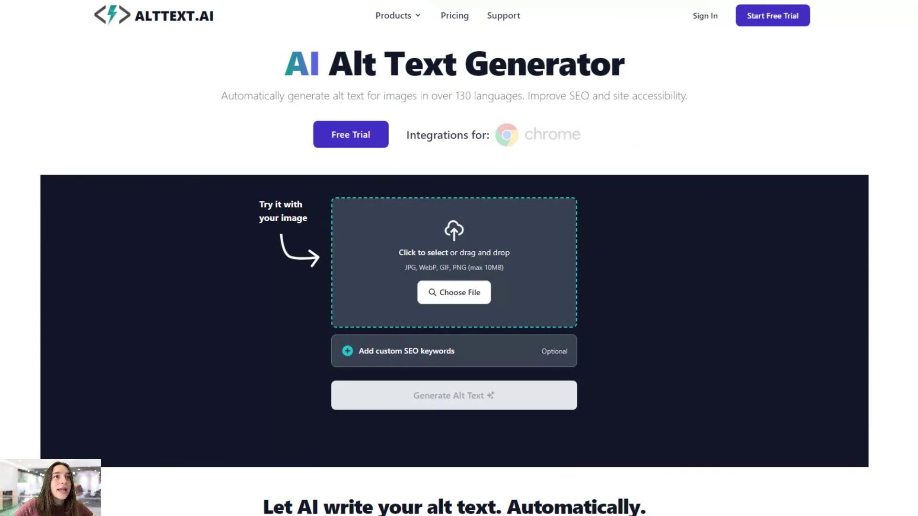
left_click_drag(765, 34, 431, 261)
Step: Add the custom SEO keyword 'saas marketing' and generate the image's alt text
scroll(455, 289, "down", 1)
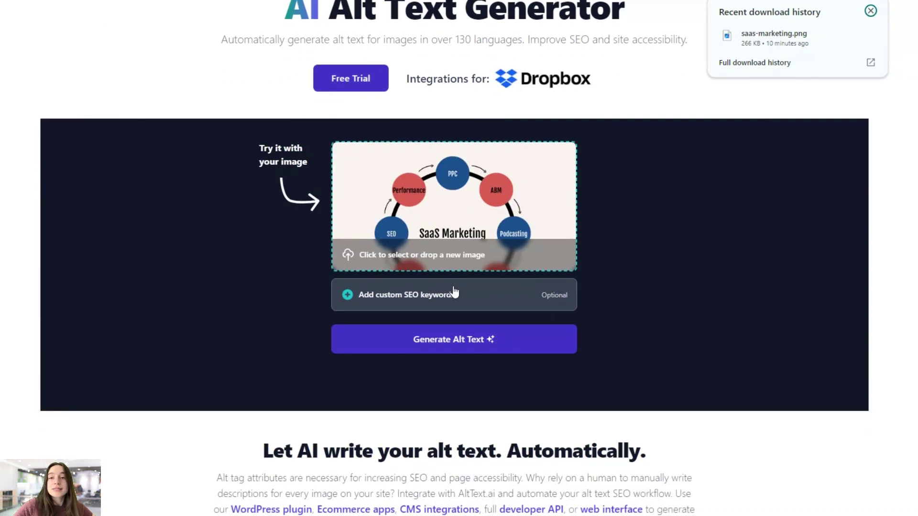
left_click(391, 300)
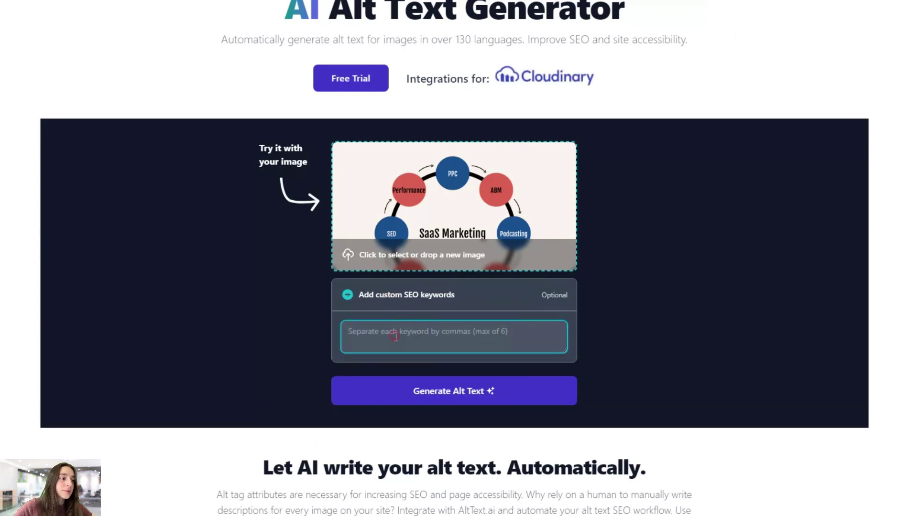
type("saas")
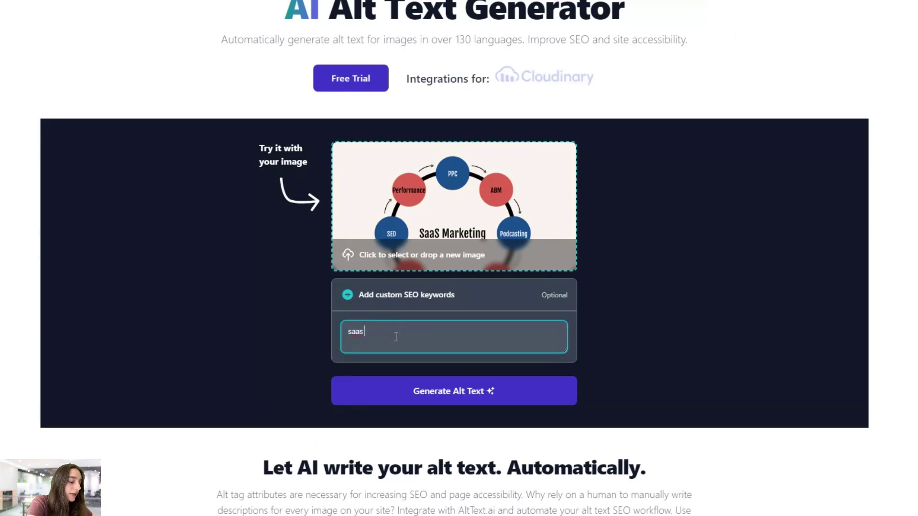
type(" marketing")
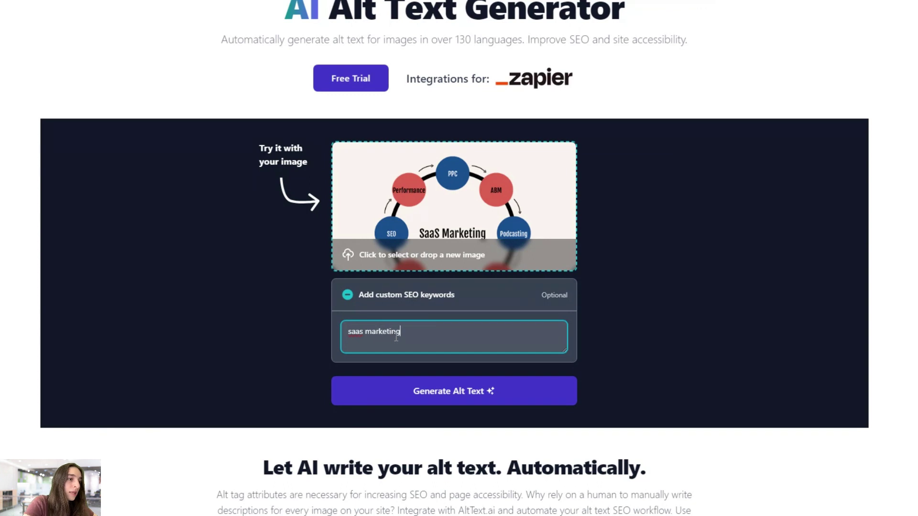
left_click(398, 391)
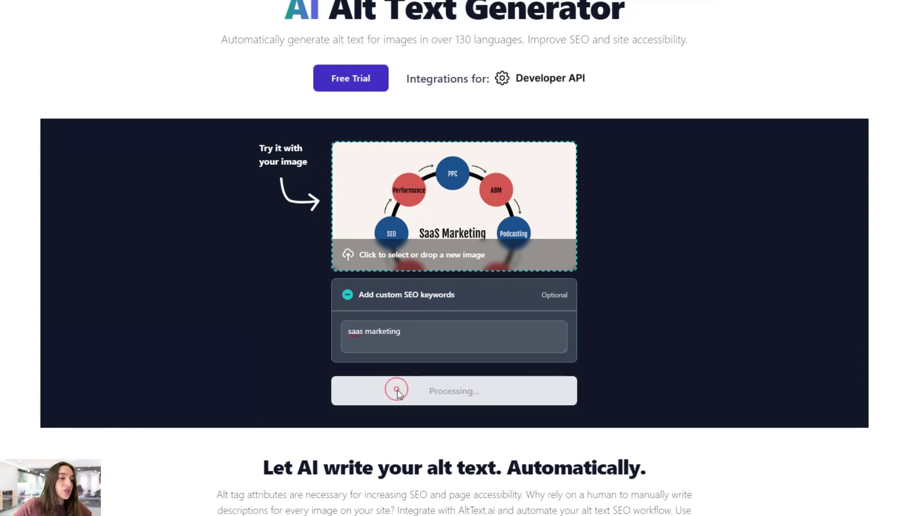
Step: Copy the generated circular SaaS marketing strategies alt text to the clipboard with the copy icon
scroll(406, 380, "down", 2)
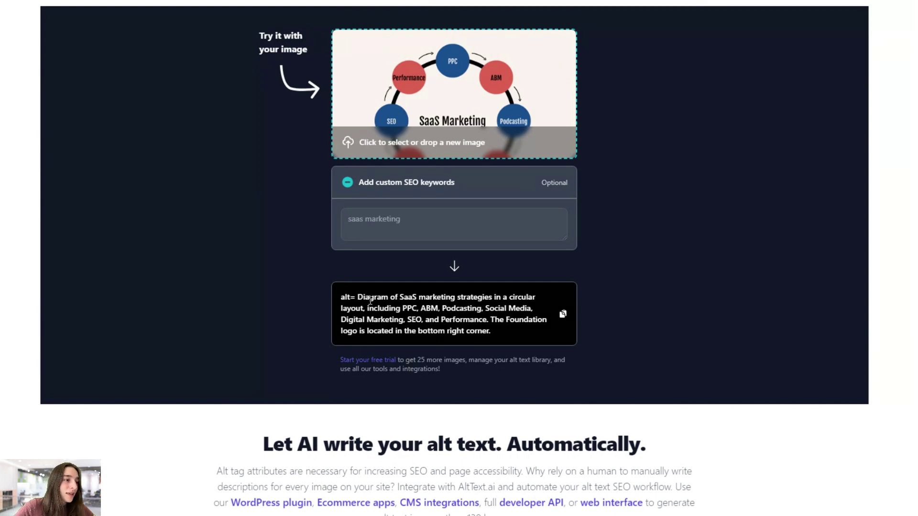
left_click_drag(359, 296, 495, 329)
left_click(506, 331)
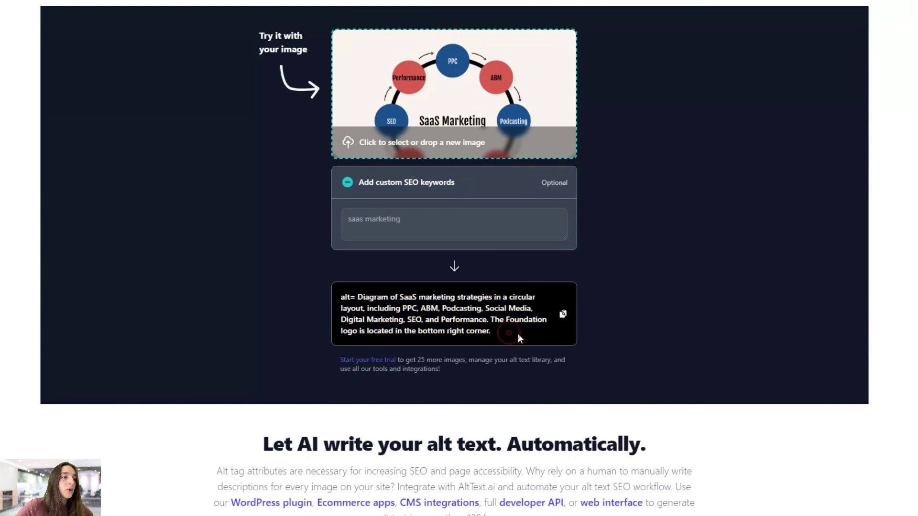
left_click(564, 316)
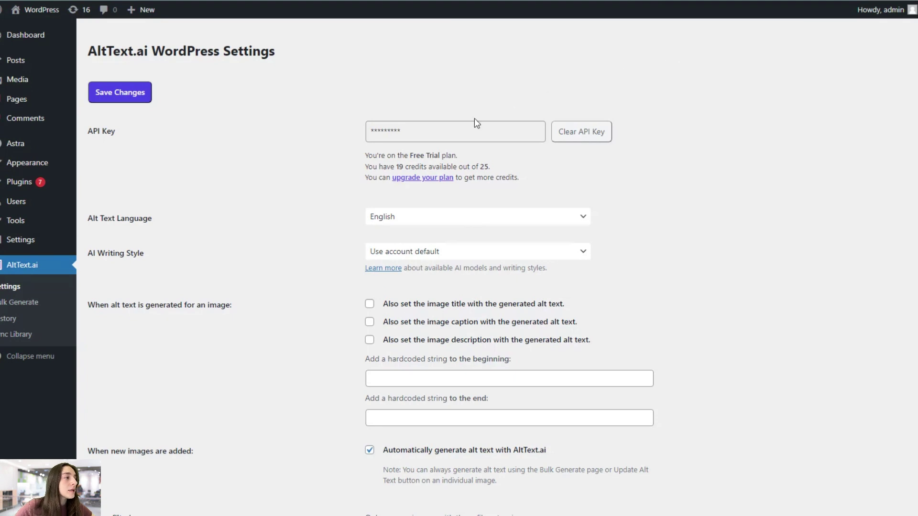
scroll(280, 187, "down", 1)
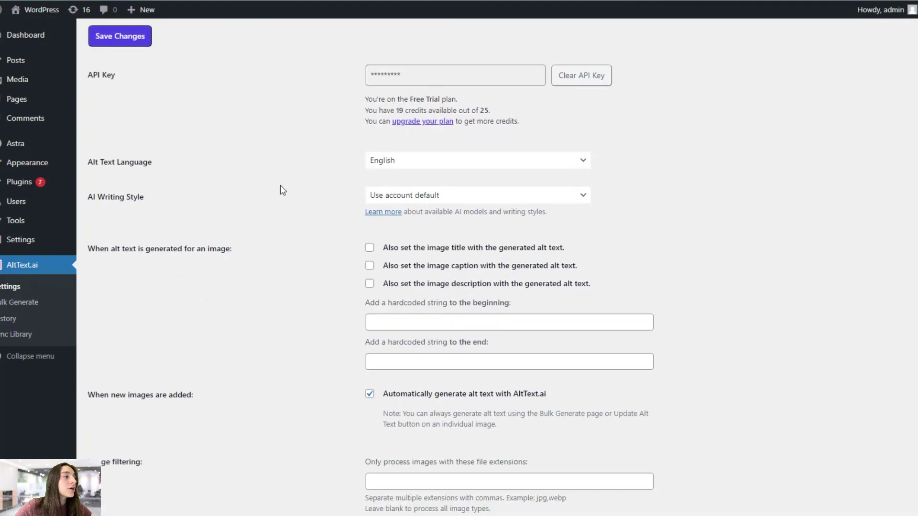
left_click(372, 163)
scroll(417, 242, "down", 10)
scroll(417, 244, "down", 10)
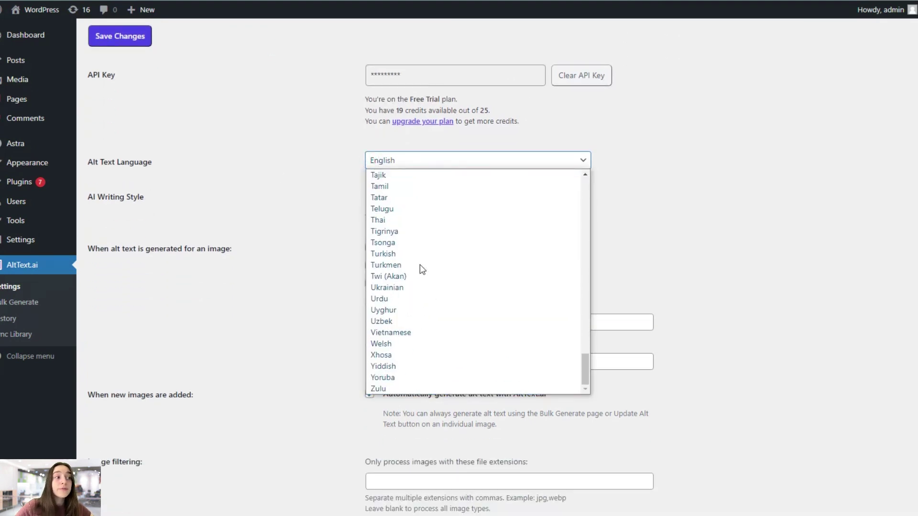
scroll(420, 266, "up", 20)
left_click(324, 173)
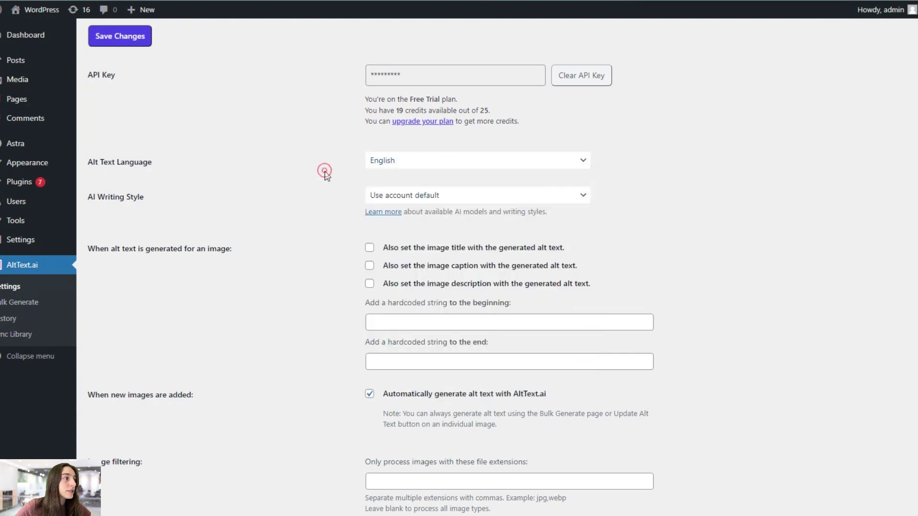
scroll(323, 173, "down", 1)
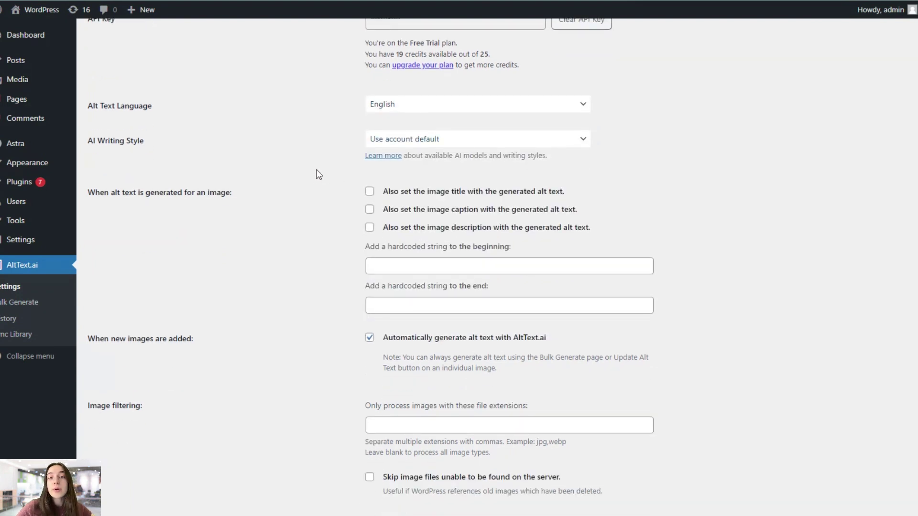
Step: Choose Concise from the AltText.ai plugin's AI Writing Style dropdown
left_click(403, 143)
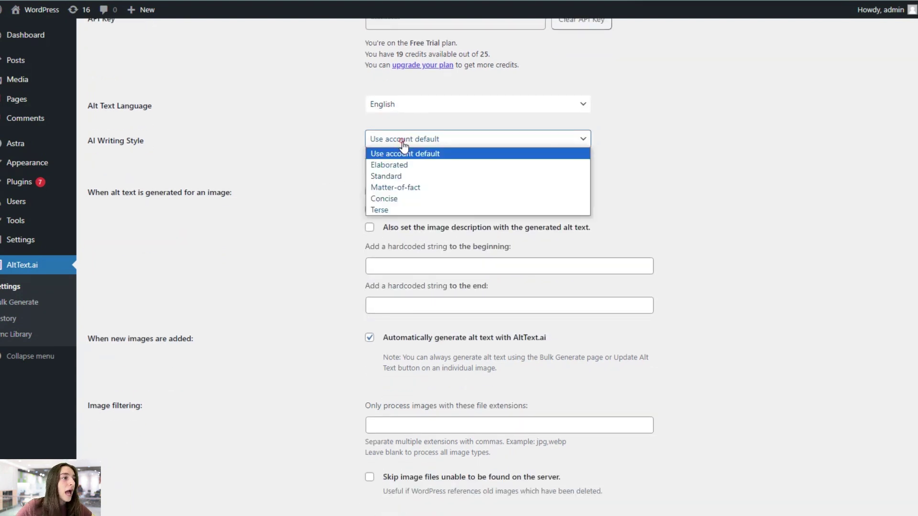
left_click(394, 205)
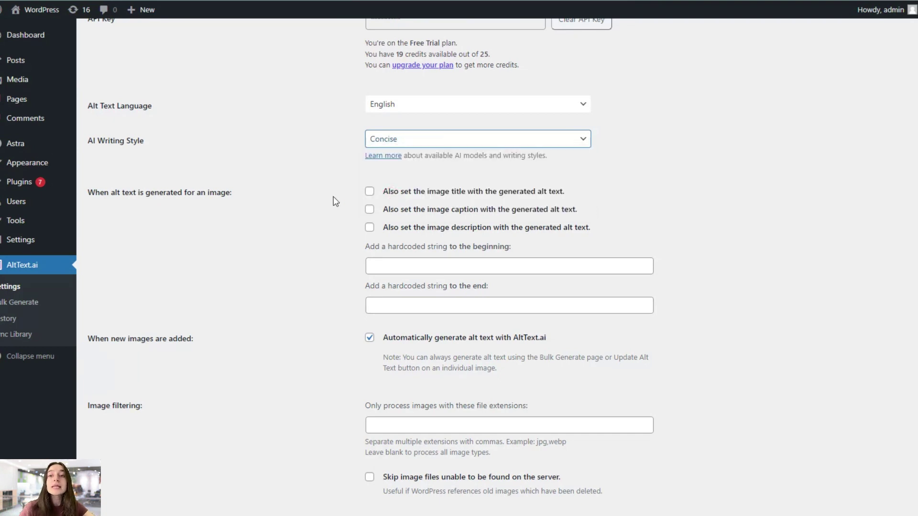
scroll(335, 201, "down", 1)
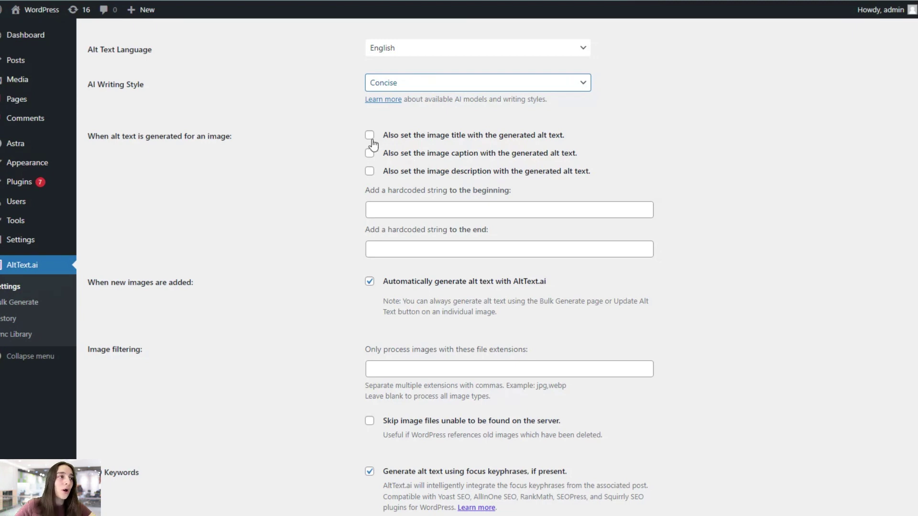
scroll(367, 182, "down", 3)
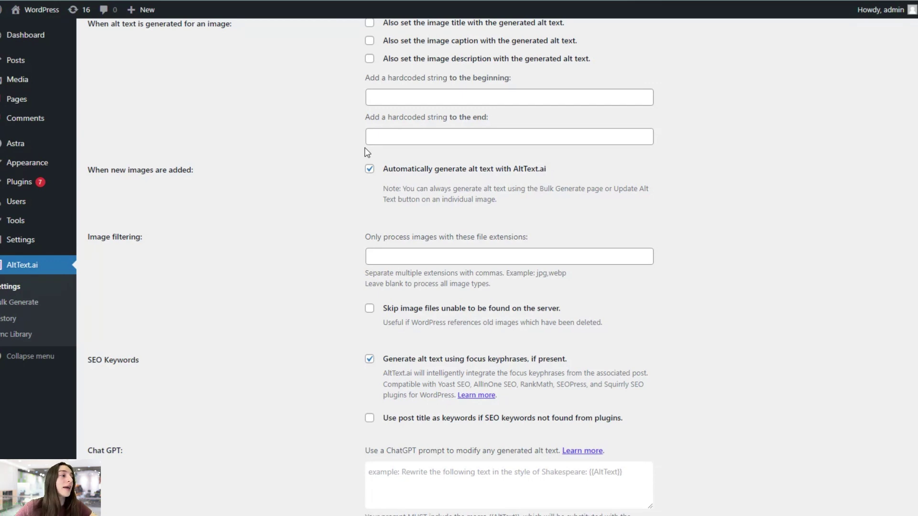
scroll(367, 153, "down", 3)
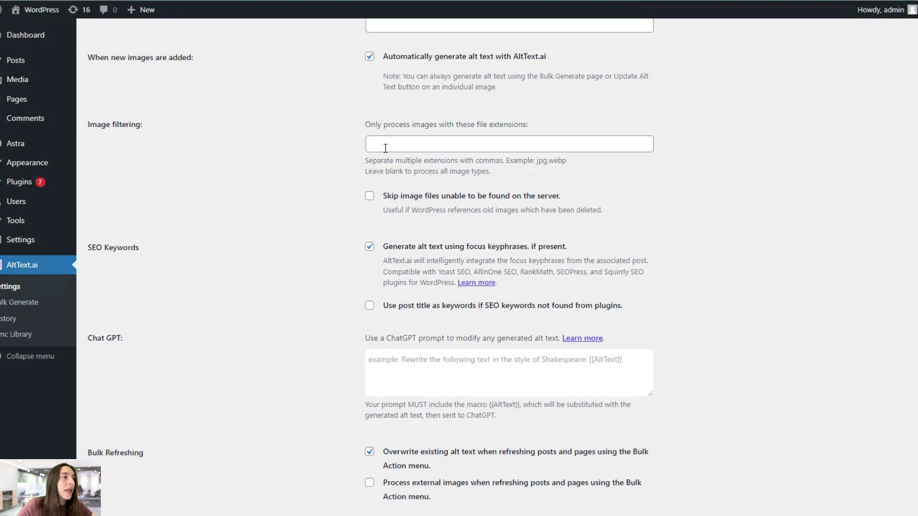
Step: Enable using post titles as keywords when none are found, then save the plugin settings
scroll(385, 148, "down", 2)
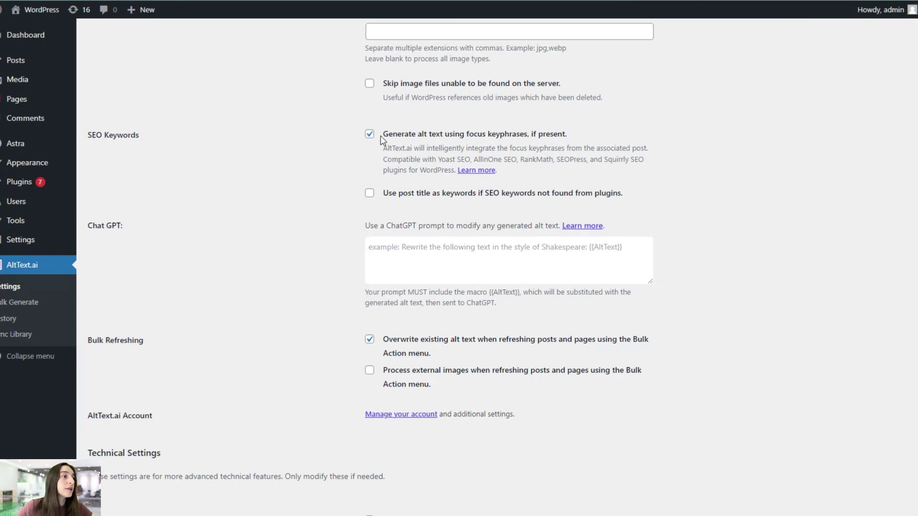
left_click(371, 193)
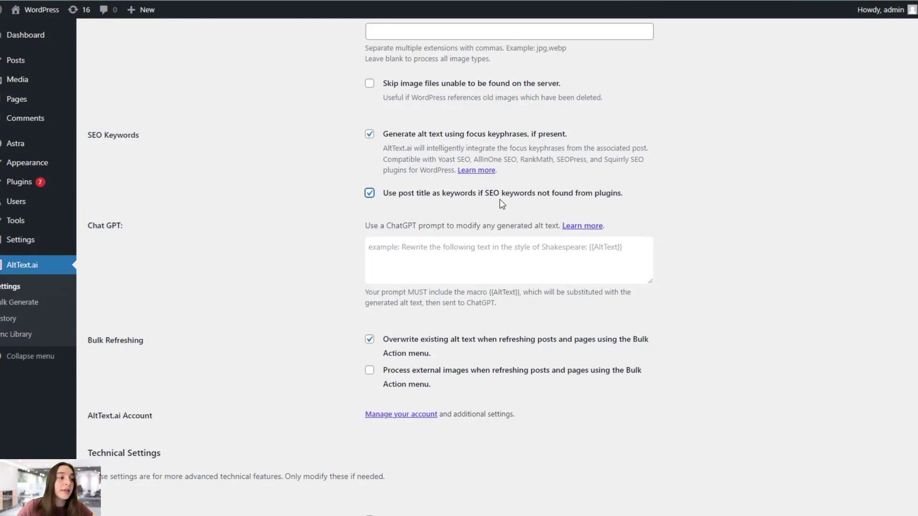
scroll(500, 210, "down", 1)
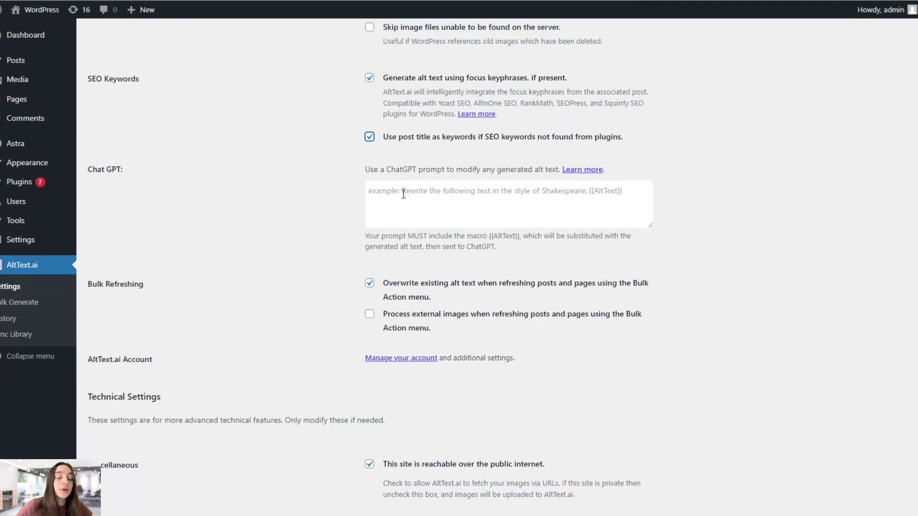
scroll(404, 198, "down", 2)
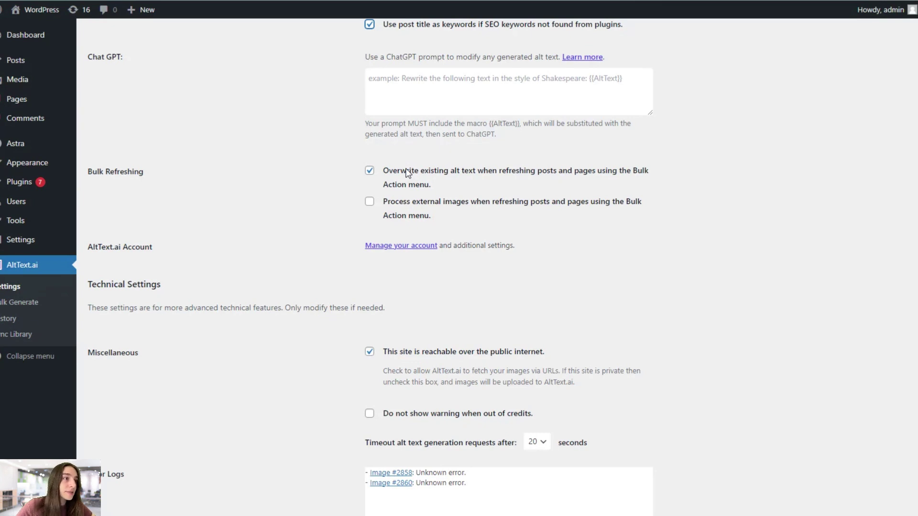
scroll(396, 186, "down", 2)
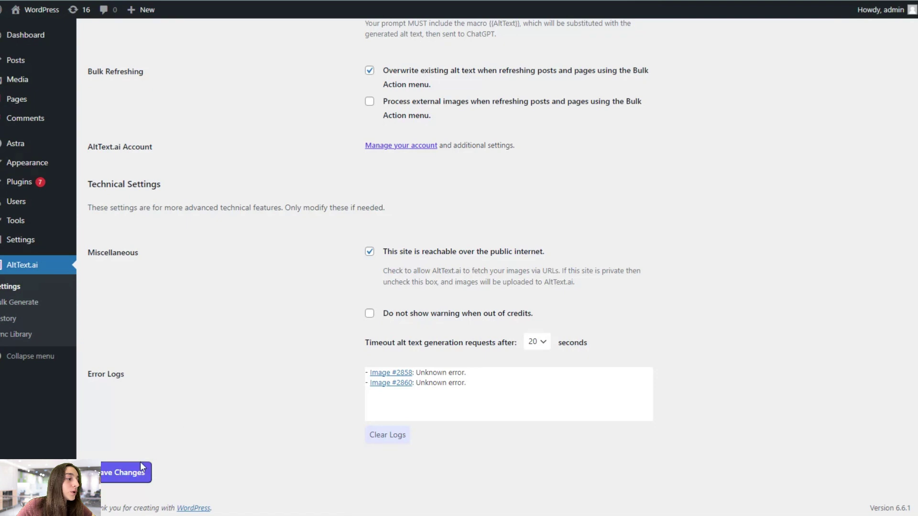
left_click(141, 471)
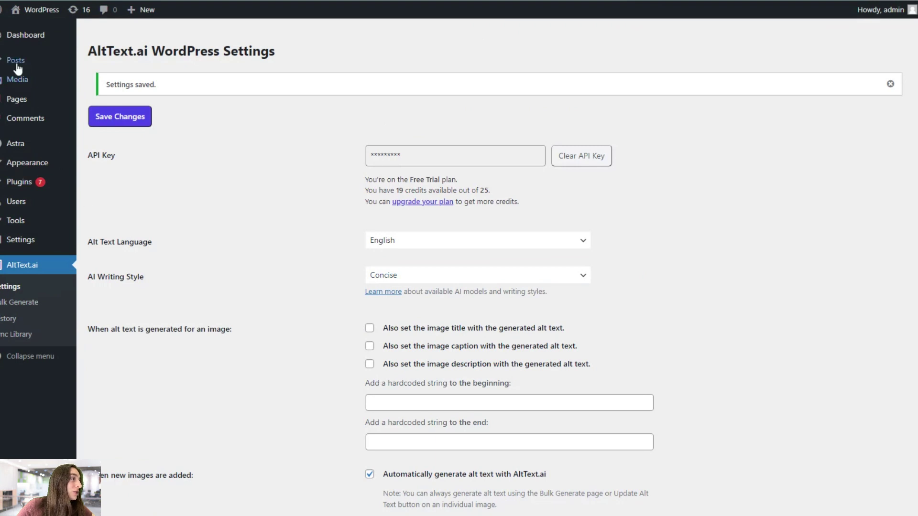
Step: Title a new post 'How Does SaaS Marketing Work?' and place the cursor in the paragraph block below
mouse_move(17, 61)
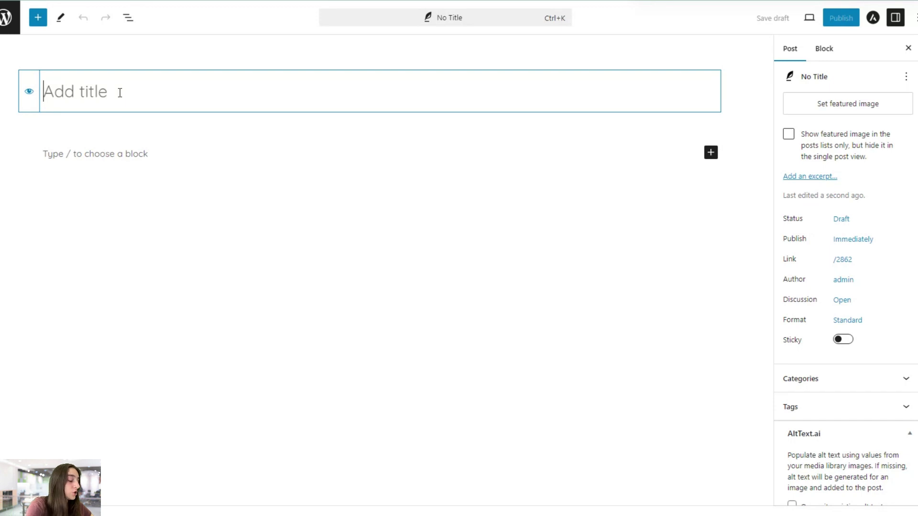
type("G")
key("BackSpace")
type("How Doe")
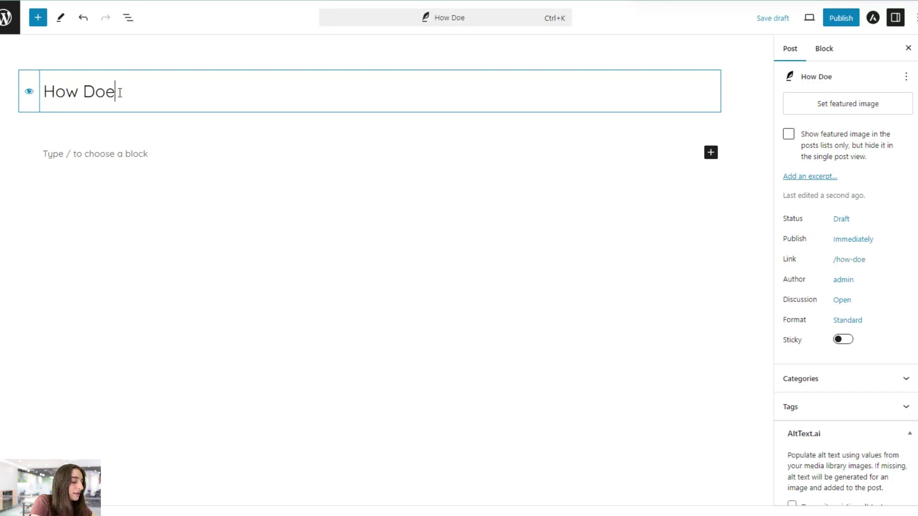
type("s SaaS M")
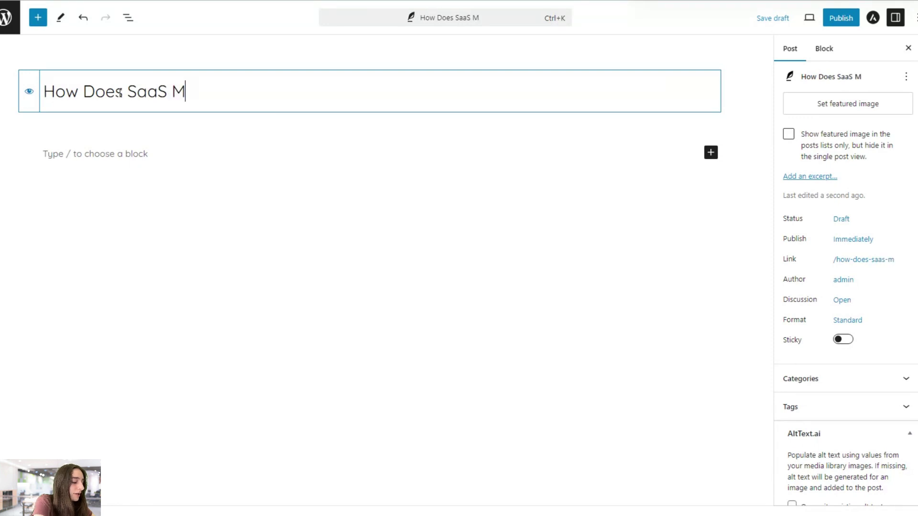
type("arketing Wo")
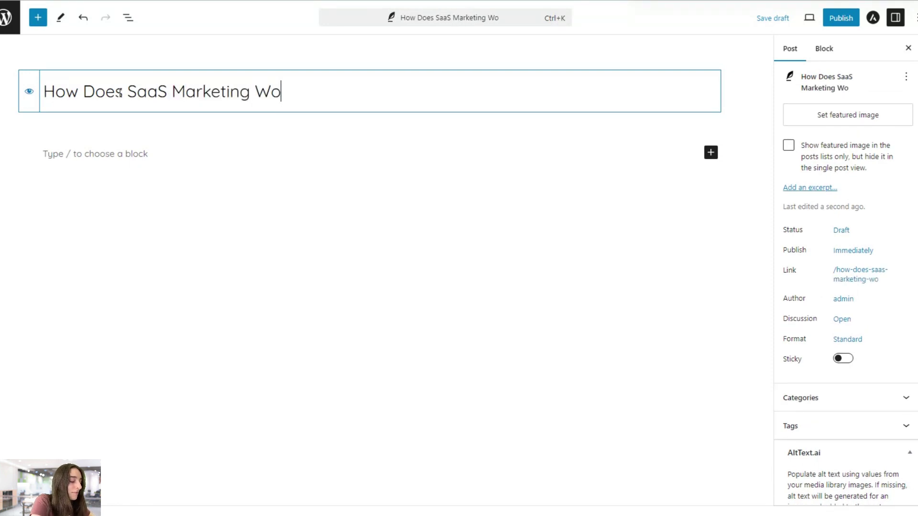
type("rk?")
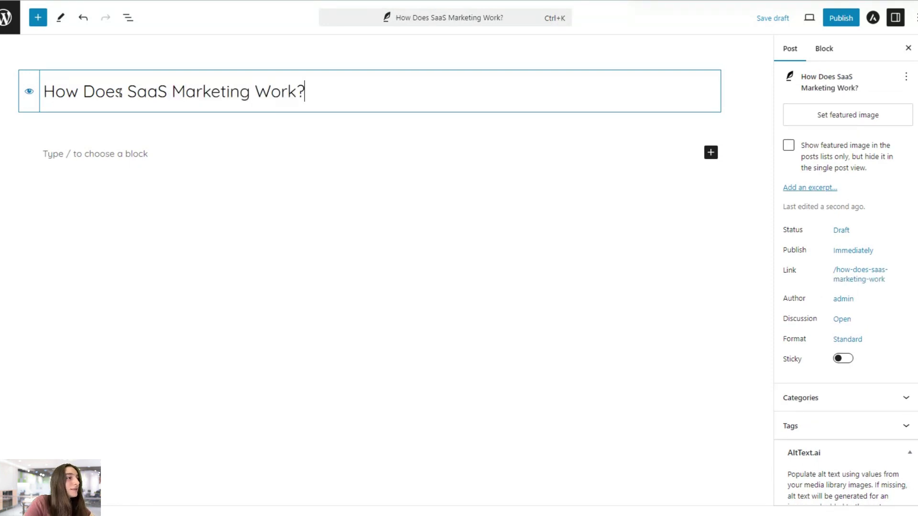
left_click(120, 152)
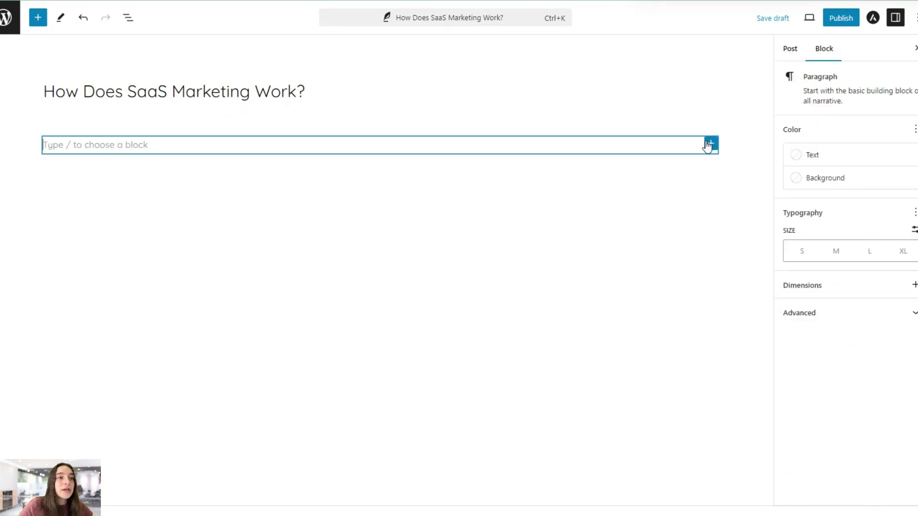
Step: Insert an Image block and upload saas-marketing.png into it from the browser's recent downloads
left_click(711, 144)
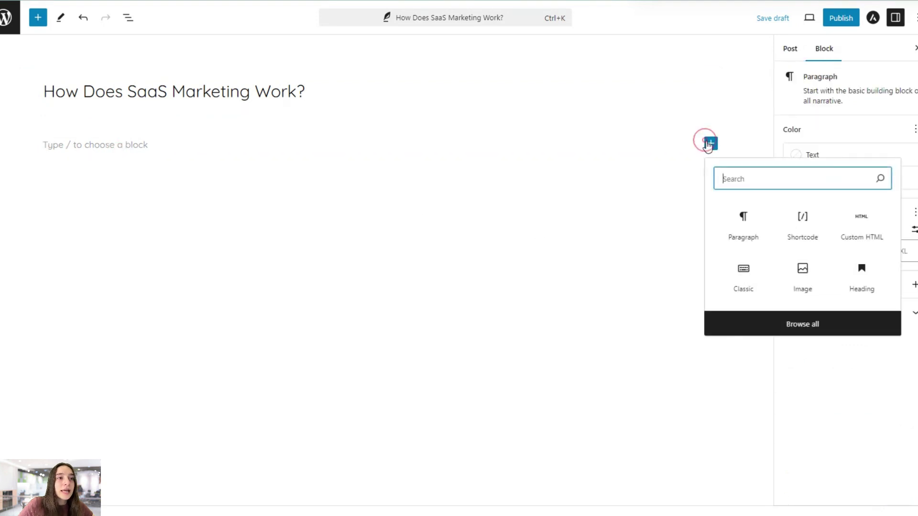
left_click(814, 277)
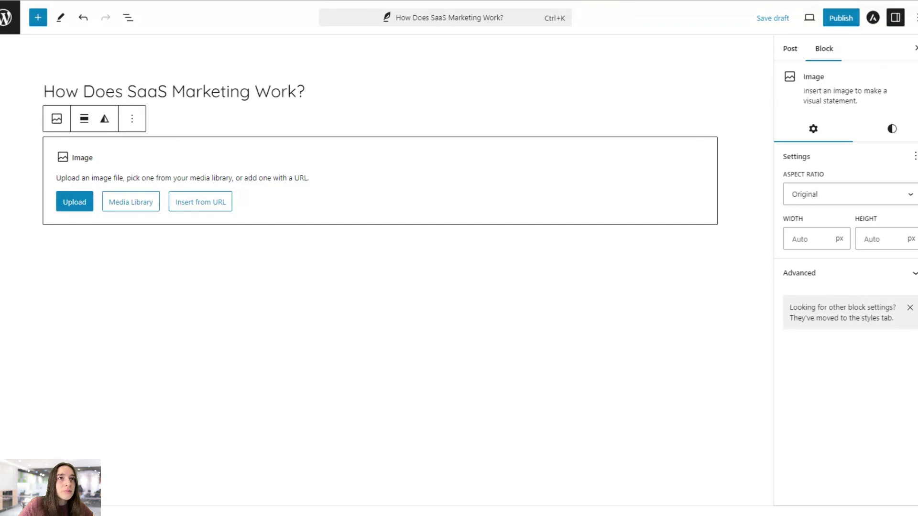
left_click(861, 1)
left_click_drag(796, 39, 377, 170)
scroll(392, 295, "down", 2)
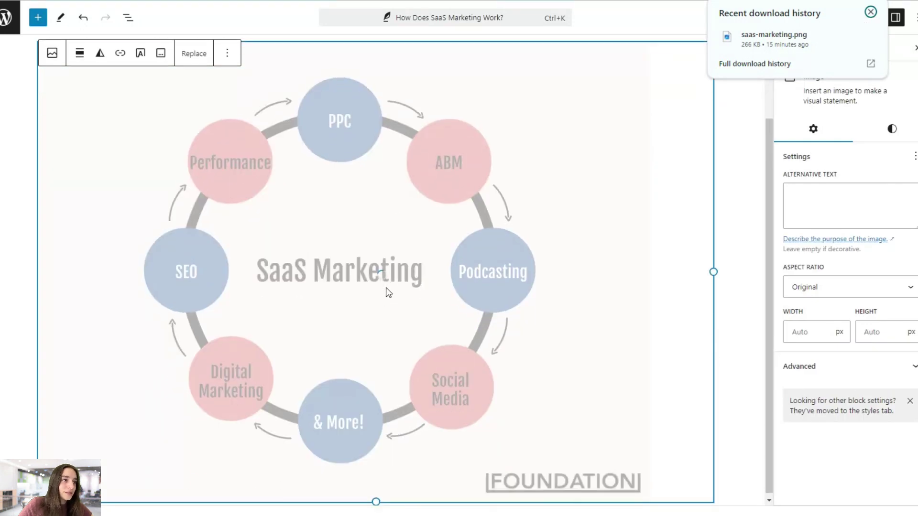
left_click(870, 12)
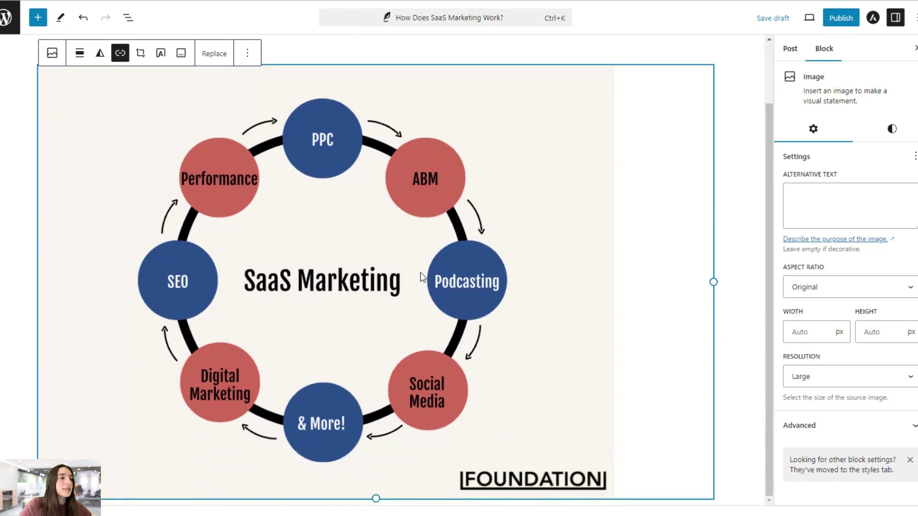
Step: Generate AI alt text with SEO keywords for the SaaS Marketing image via the Media Library and insert it
left_click(229, 53)
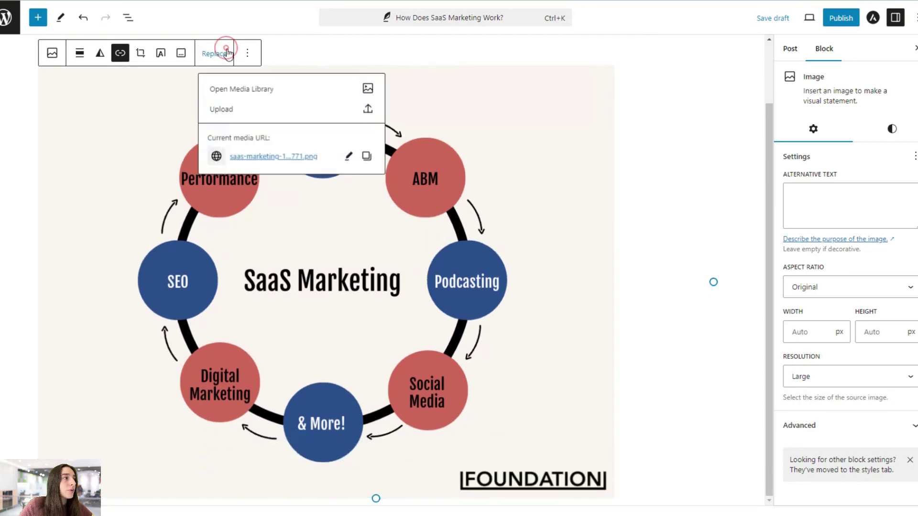
left_click(247, 89)
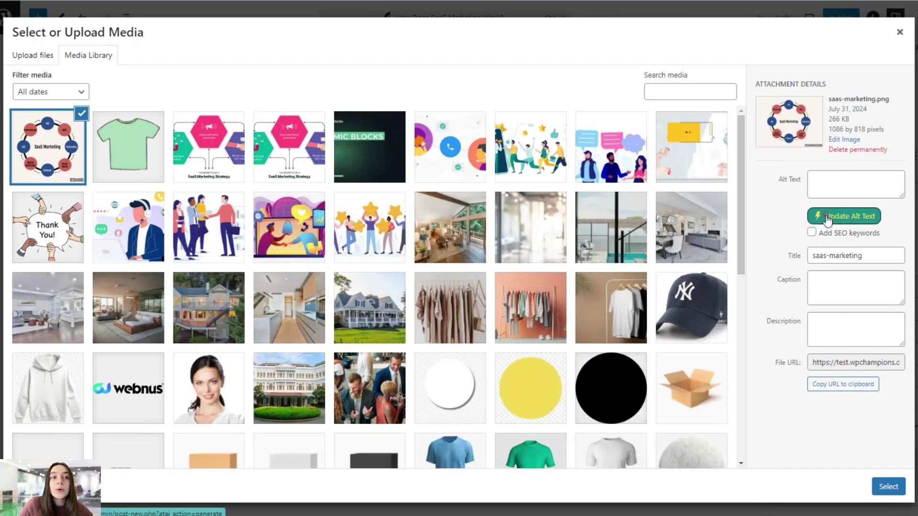
left_click(827, 219)
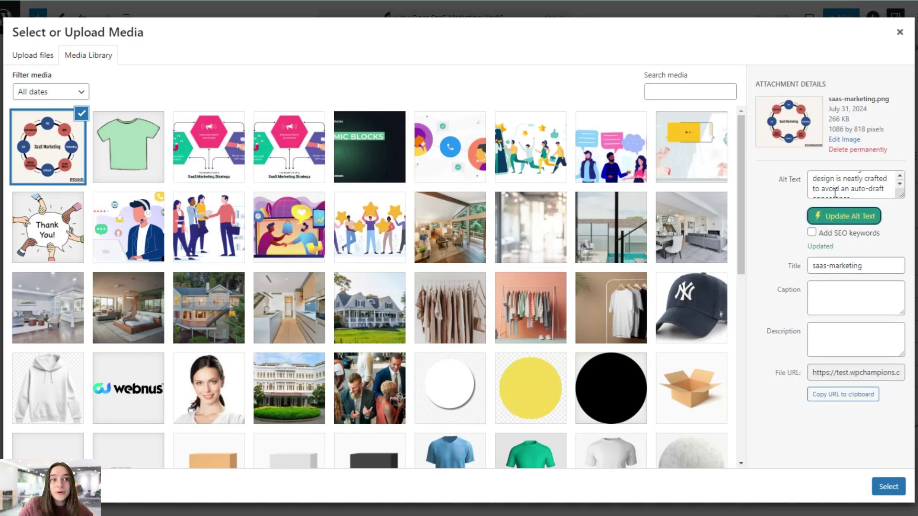
scroll(835, 191, "up", 5)
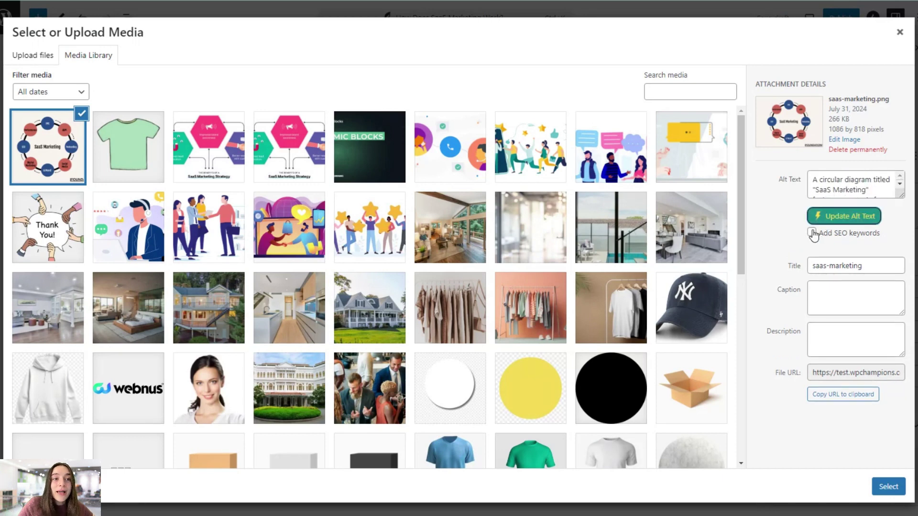
left_click(812, 234)
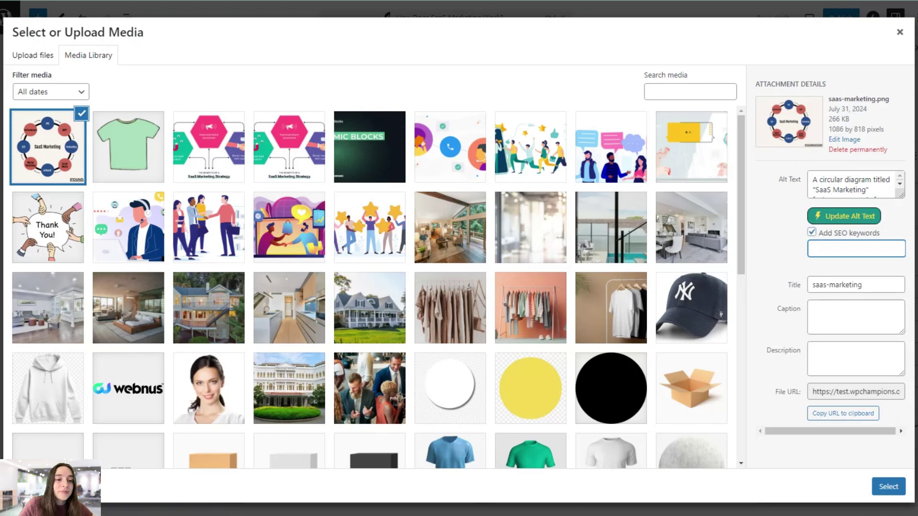
left_click(888, 486)
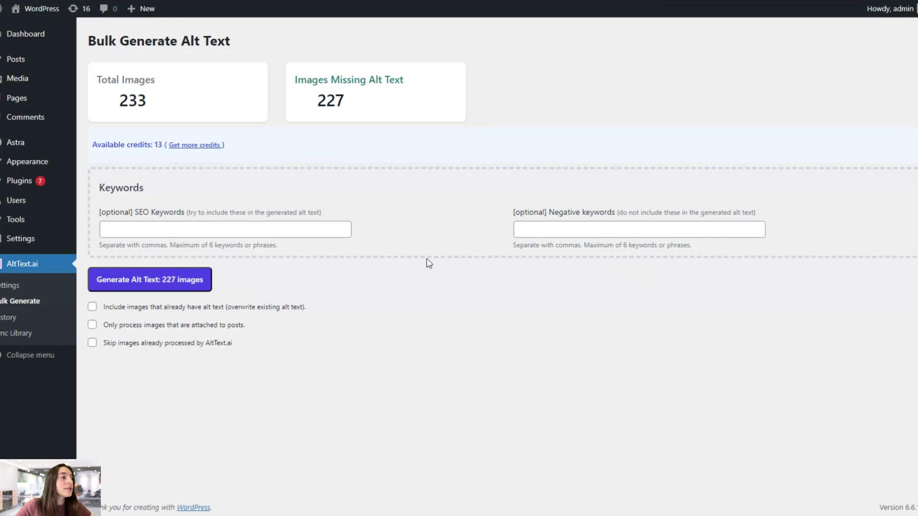
Step: Pick 'saas marketing' as the bulk SEO keyword and leave Negative keywords empty
left_click(245, 226)
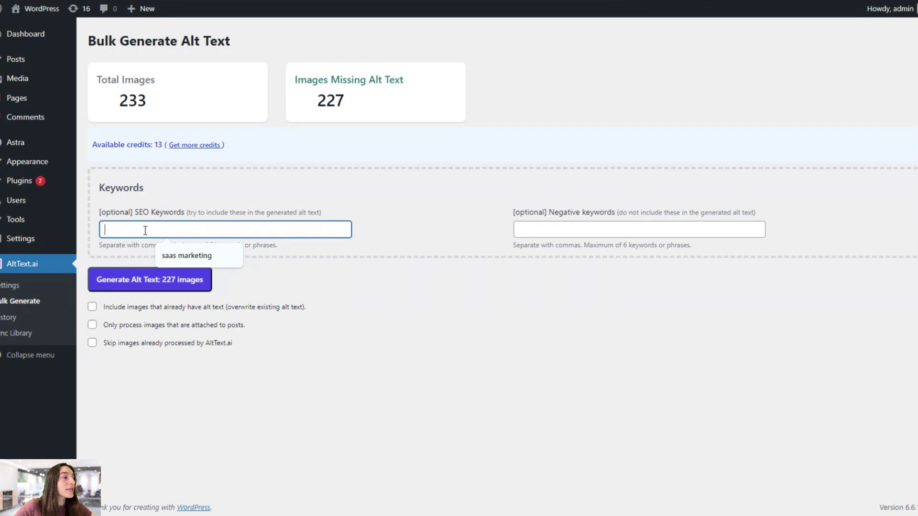
left_click(179, 256)
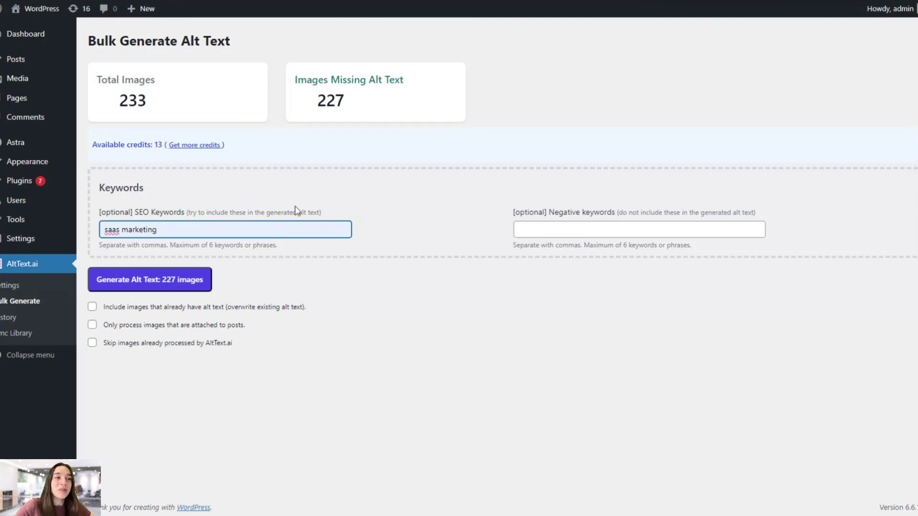
left_click(533, 233)
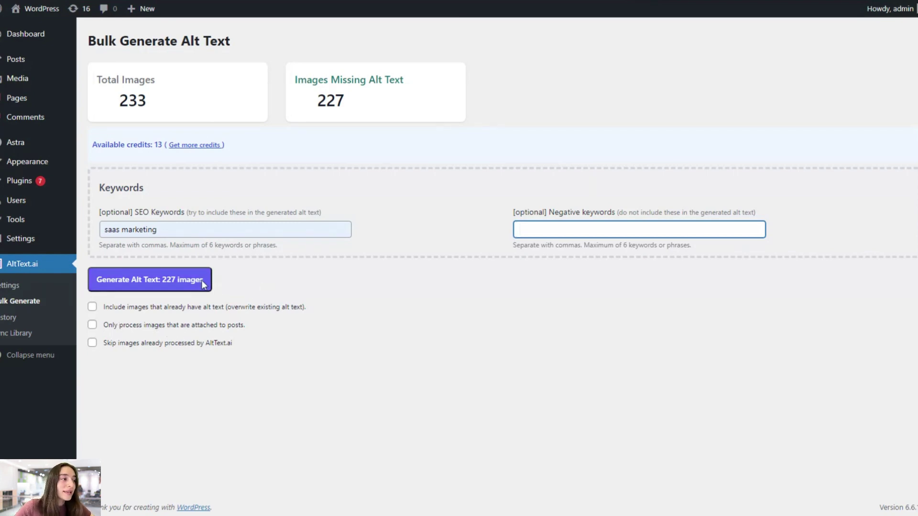
Step: Run Generate Alt Text on all 227 images missing alt text
left_click(187, 279)
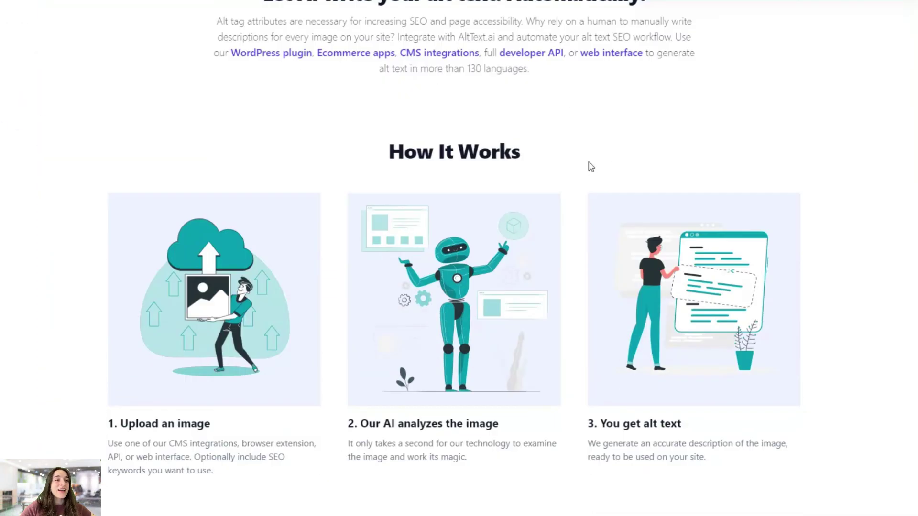
Step: Scroll the AltText.ai website to the 'What our users are saying' reviews with 4.8/5 ratings
scroll(591, 168, "down", 15)
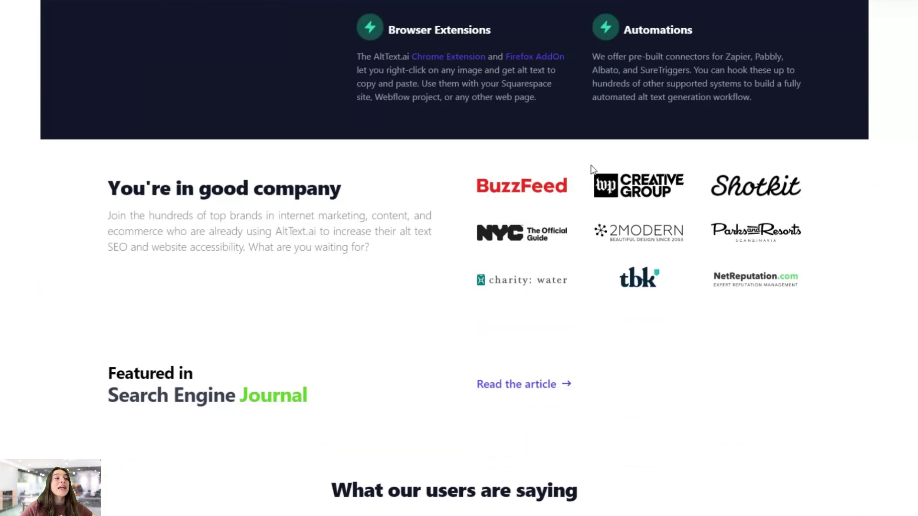
scroll(592, 170, "down", 5)
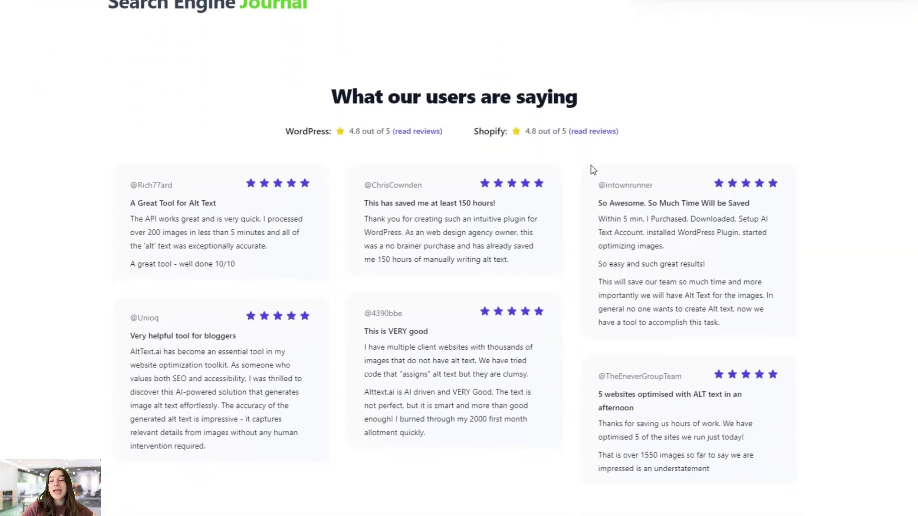
scroll(592, 169, "up", 1)
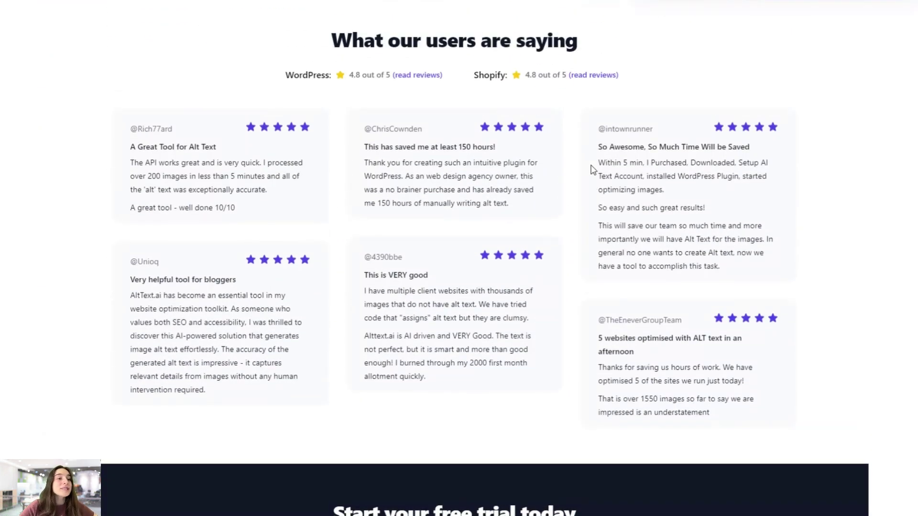